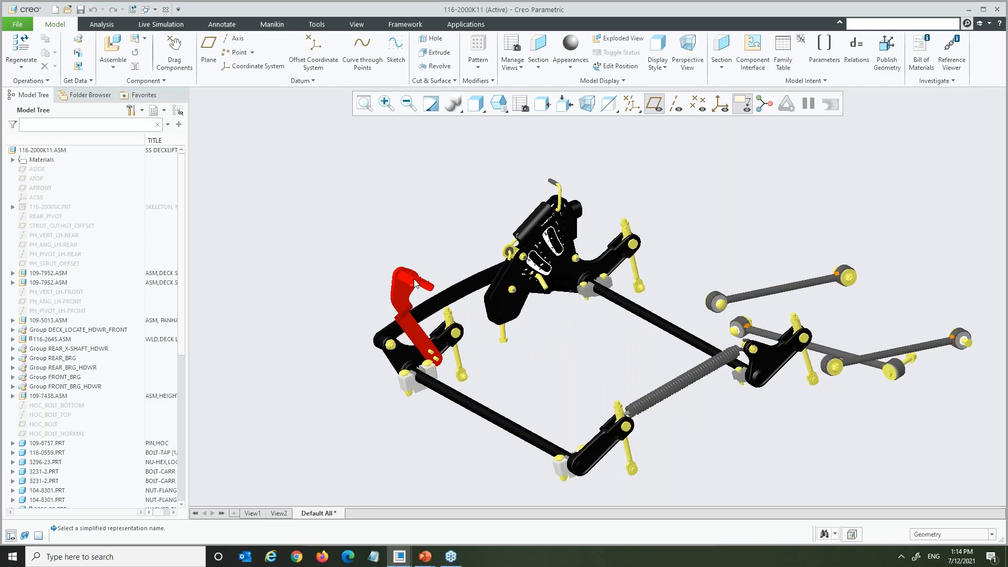
# Delete the red foot lever sub-assembly 116-1919.ASM from 116-1771.ASM.
pyautogui.moveTo(177, 345); pyautogui.dragTo(181, 496)
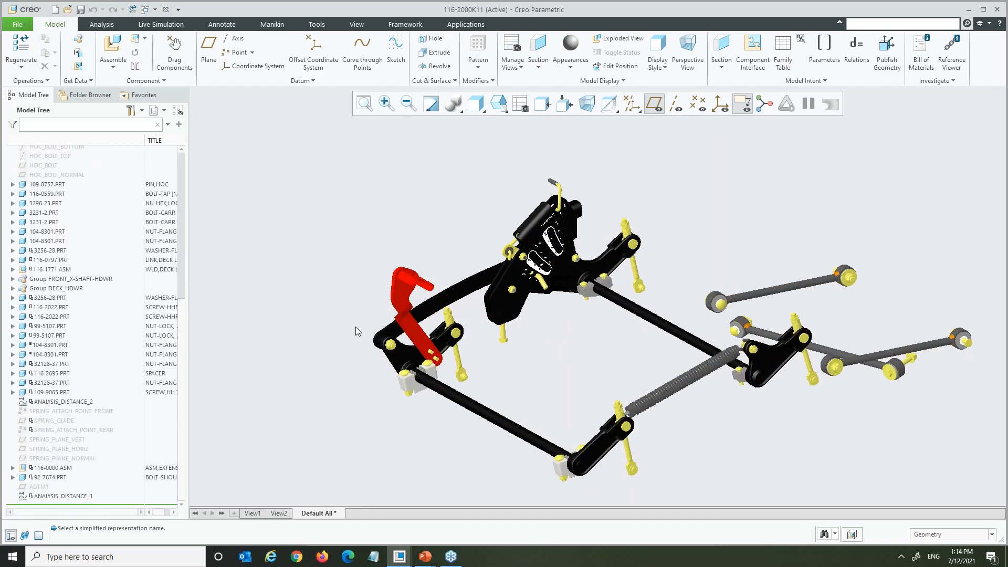
pyautogui.click(398, 296)
pyautogui.click(61, 270)
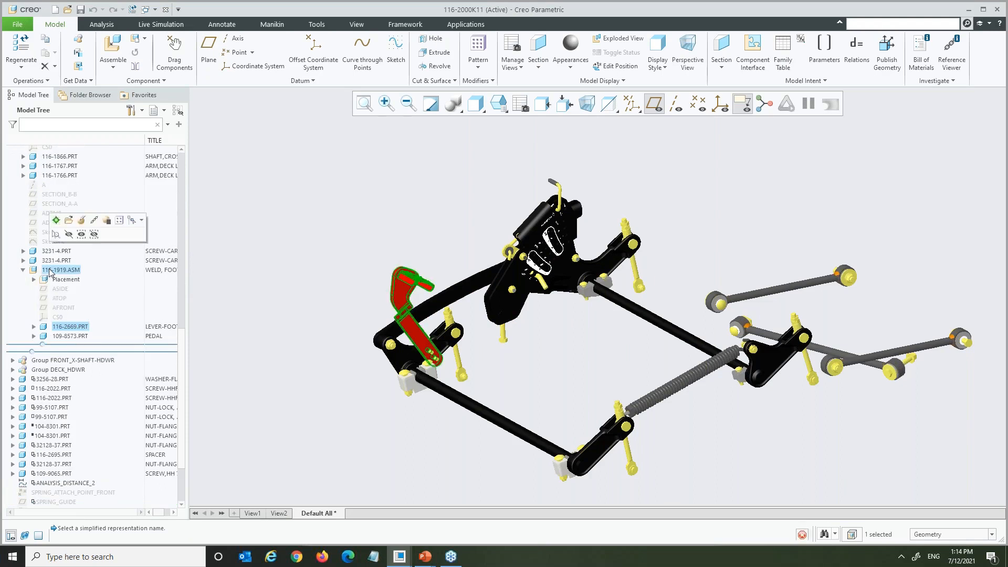
pyautogui.rightClick(61, 271)
pyautogui.click(83, 406)
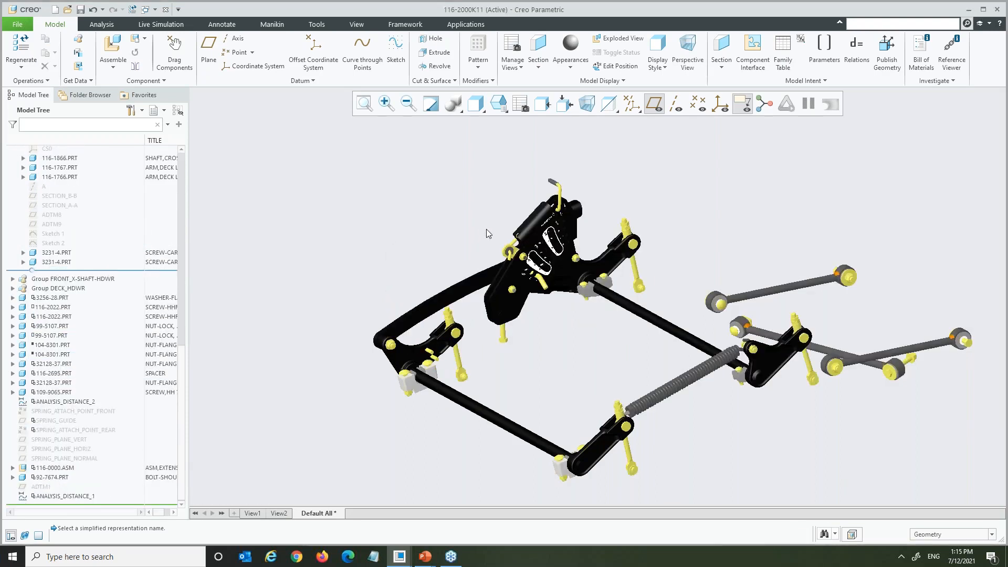
# Open the assembly options and review the choices for external components permitted for reference creation, keeping None.
pyautogui.scroll(-2, 487, 235)
pyautogui.scroll(2, 481, 236)
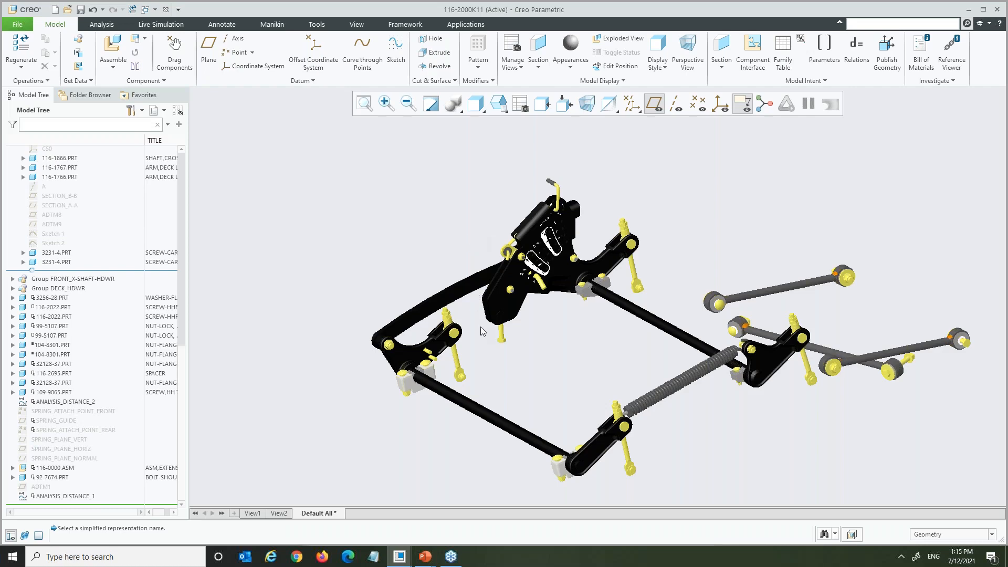
pyautogui.scroll(-2, 483, 345)
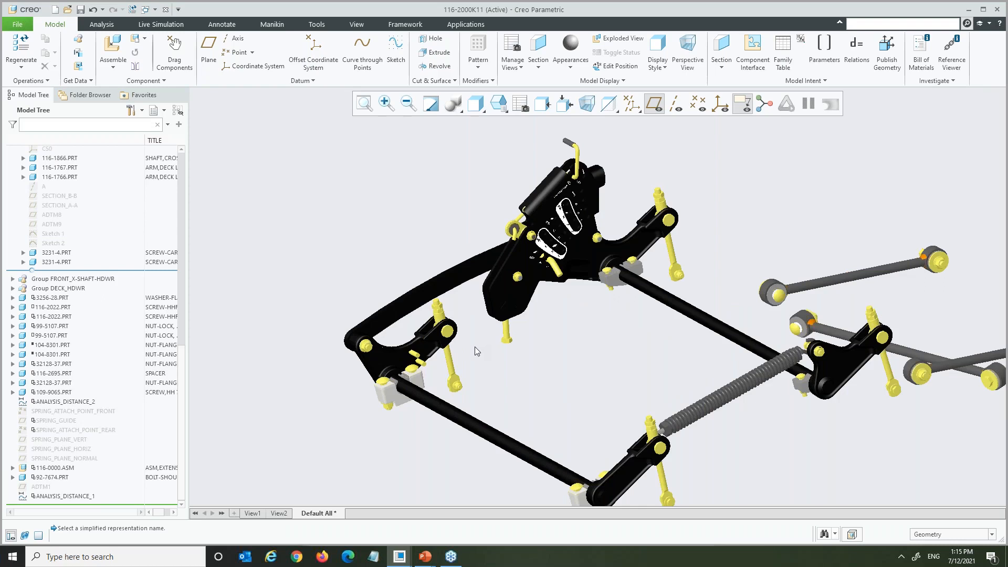
pyautogui.click(19, 24)
pyautogui.click(43, 263)
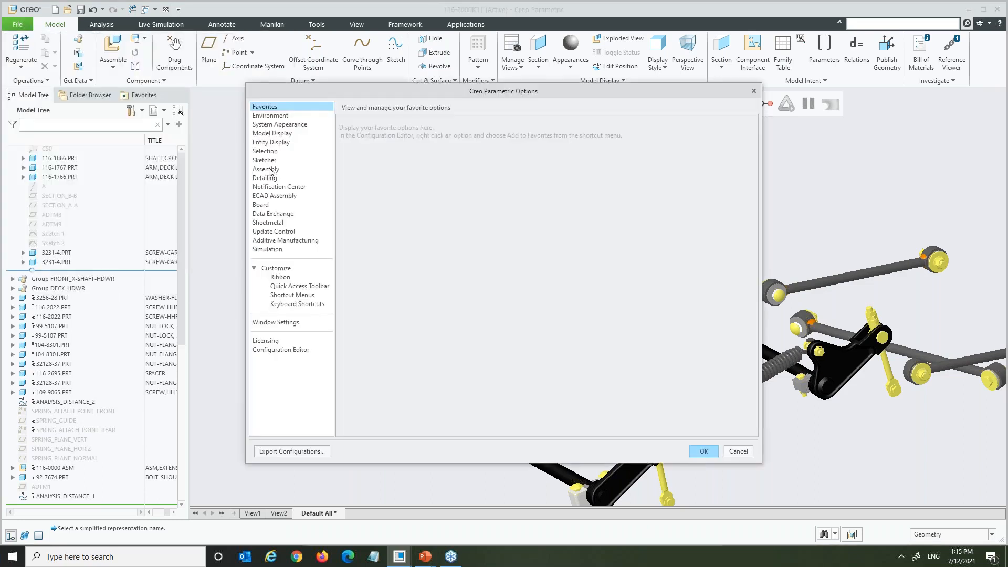
pyautogui.click(270, 170)
pyautogui.moveTo(462, 91); pyautogui.dragTo(232, 72)
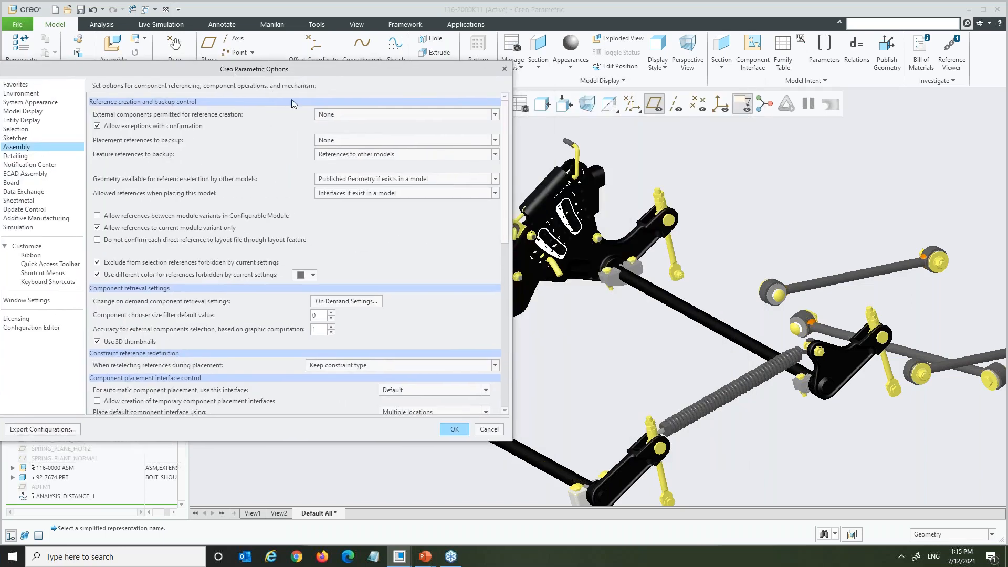
pyautogui.click(347, 114)
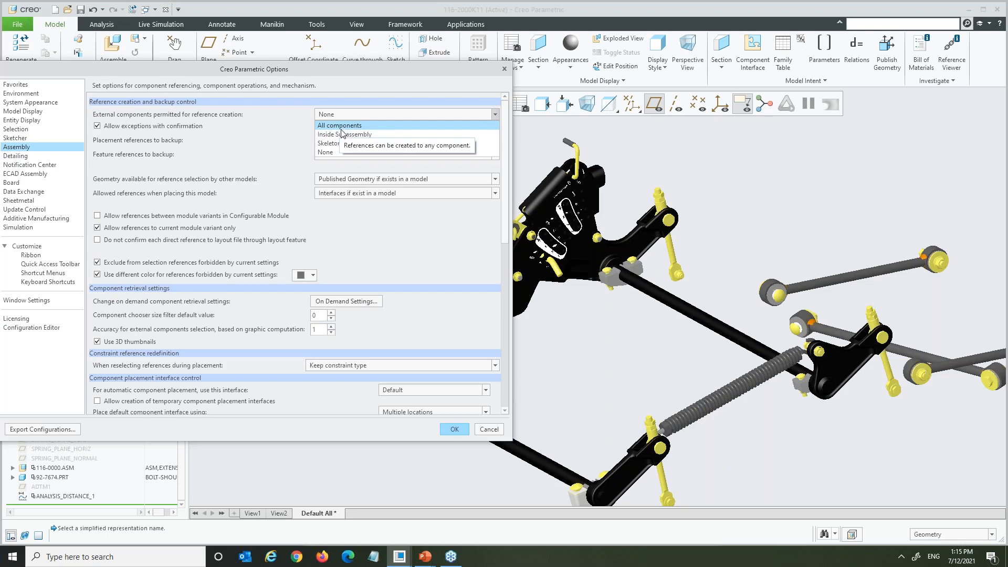
pyautogui.click(327, 153)
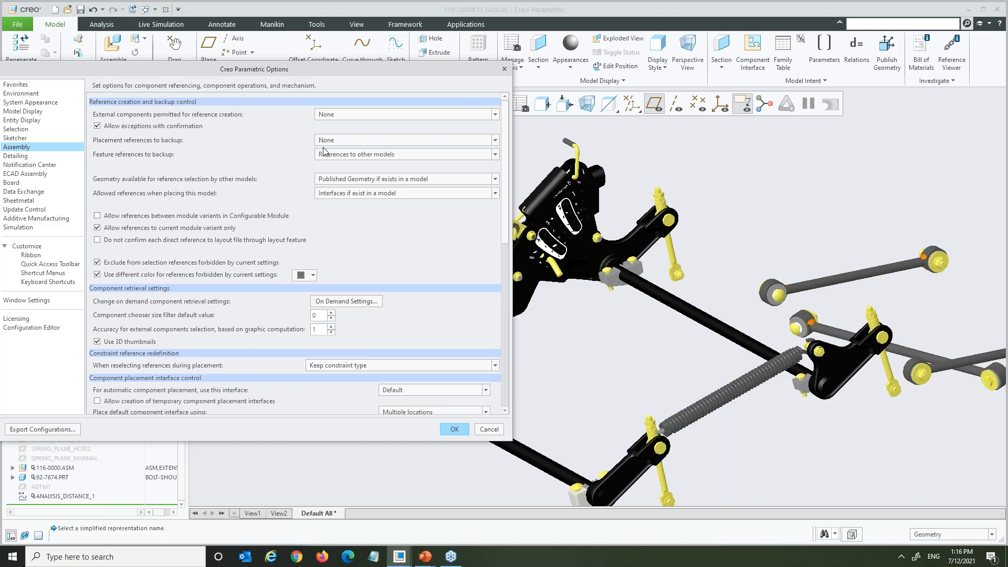
# Review the geometry available for reference selection and the forbidden-reference color choices, and leave the options without changes.
pyautogui.click(336, 180)
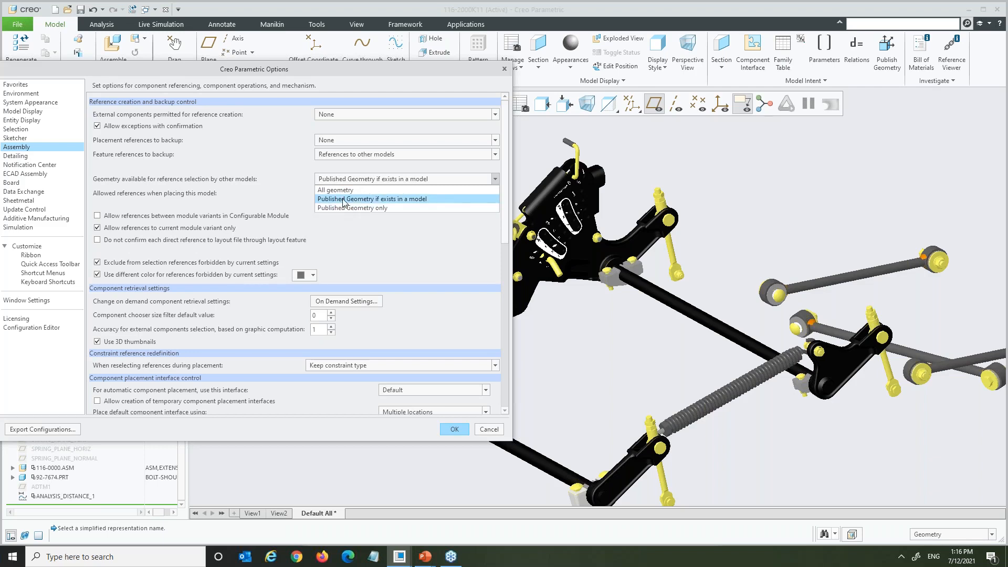
pyautogui.click(315, 221)
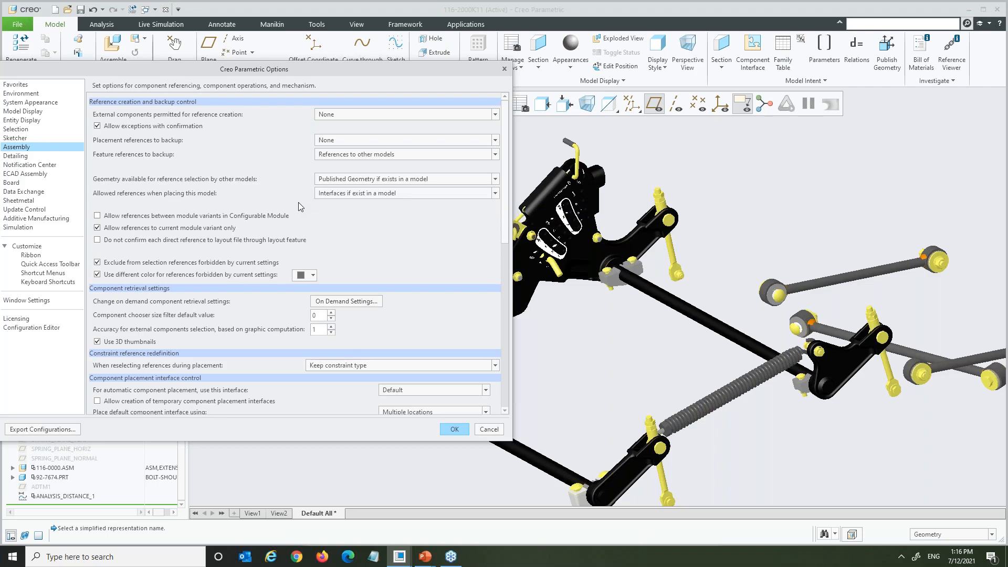
pyautogui.click(313, 276)
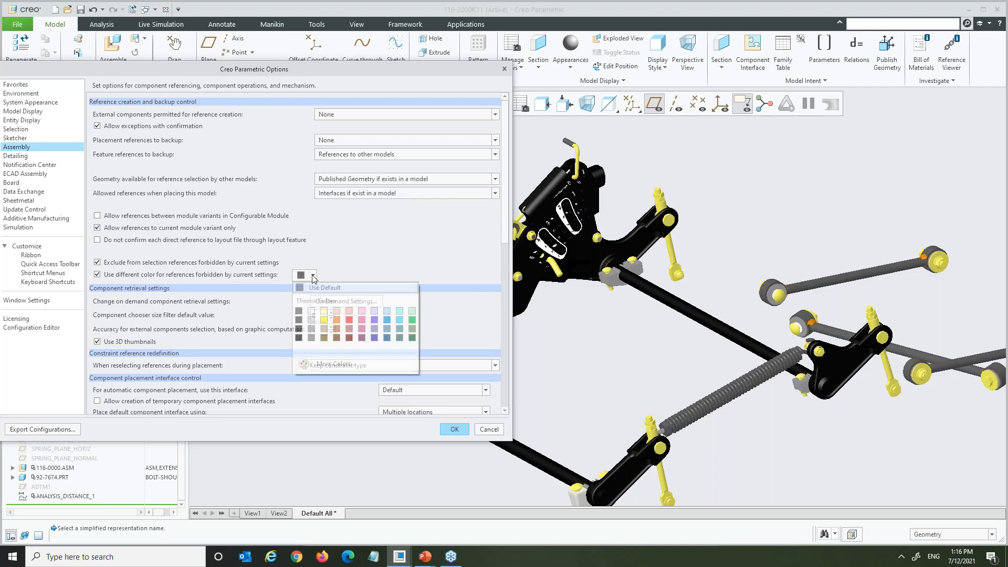
pyautogui.click(313, 277)
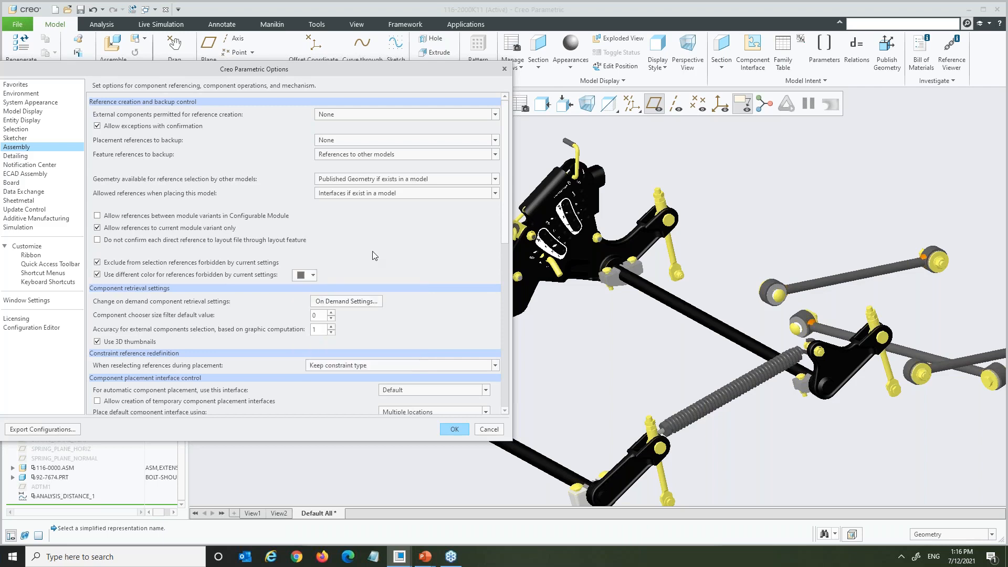
pyautogui.click(311, 275)
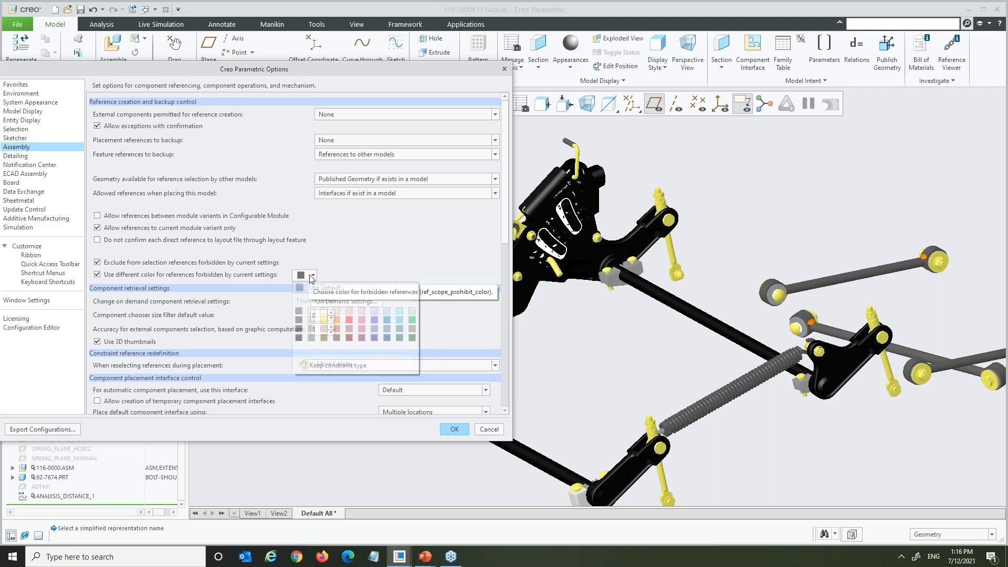
pyautogui.click(357, 252)
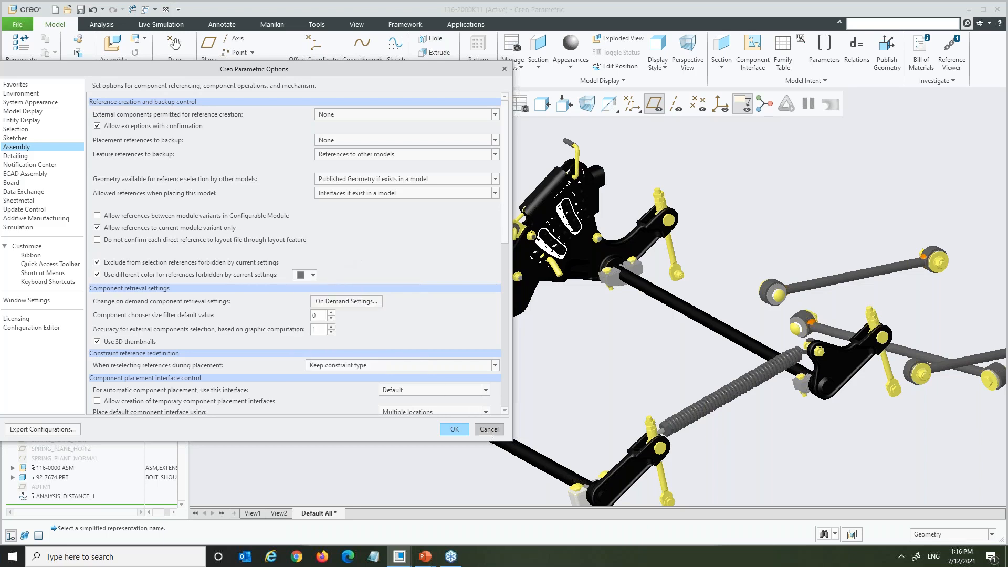
pyautogui.click(489, 429)
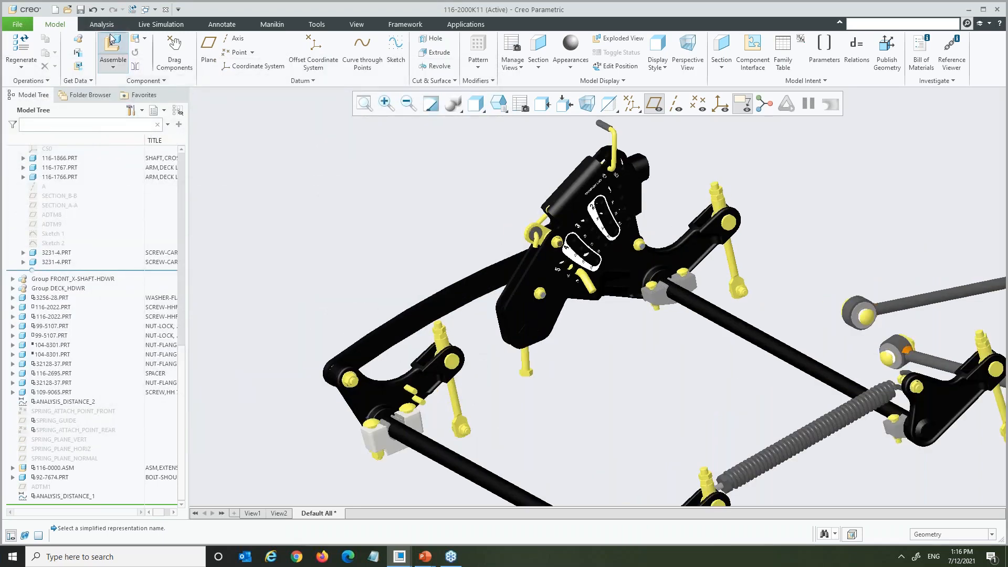
pyautogui.write('191')
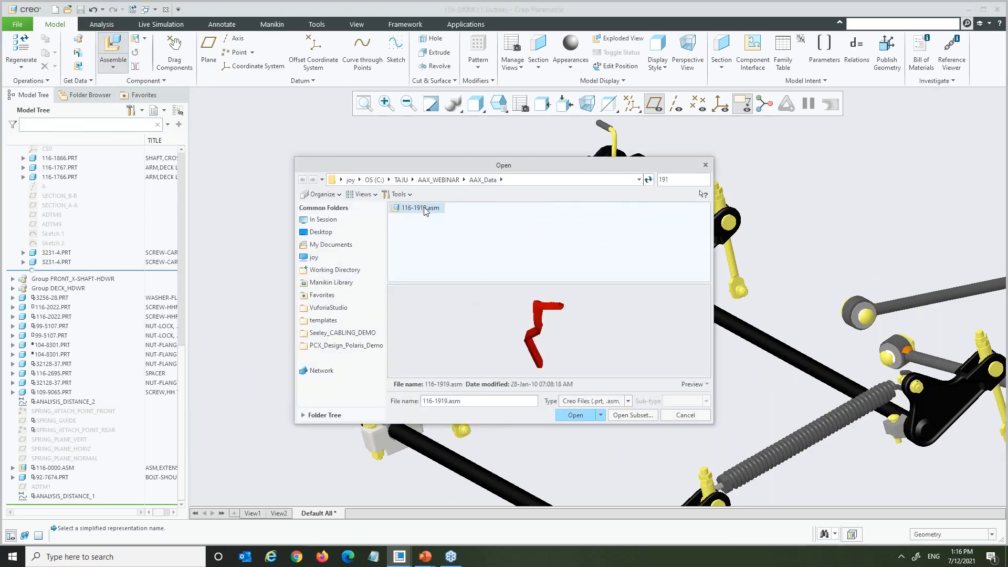
pyautogui.doubleClick(423, 208)
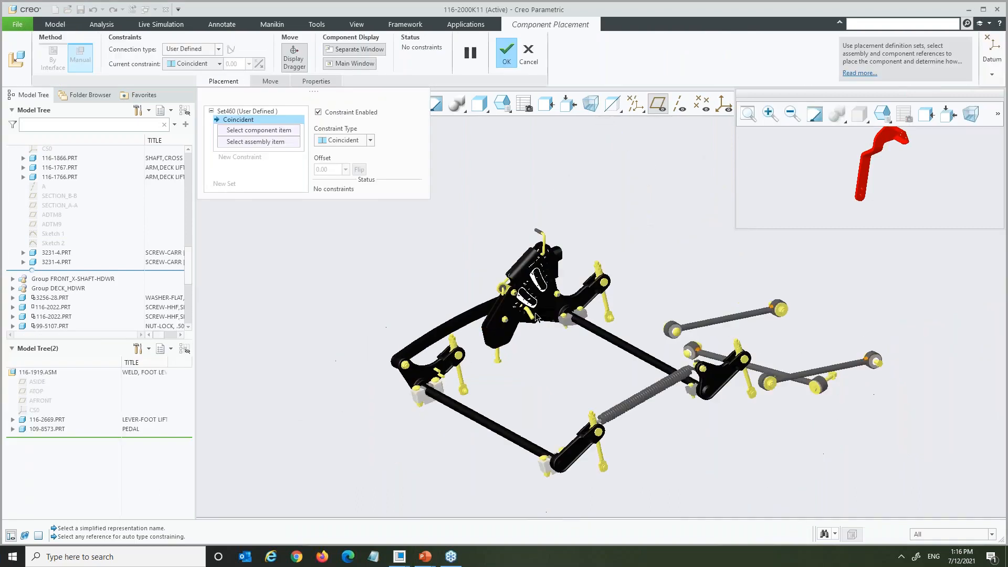
pyautogui.scroll(1, 562, 346)
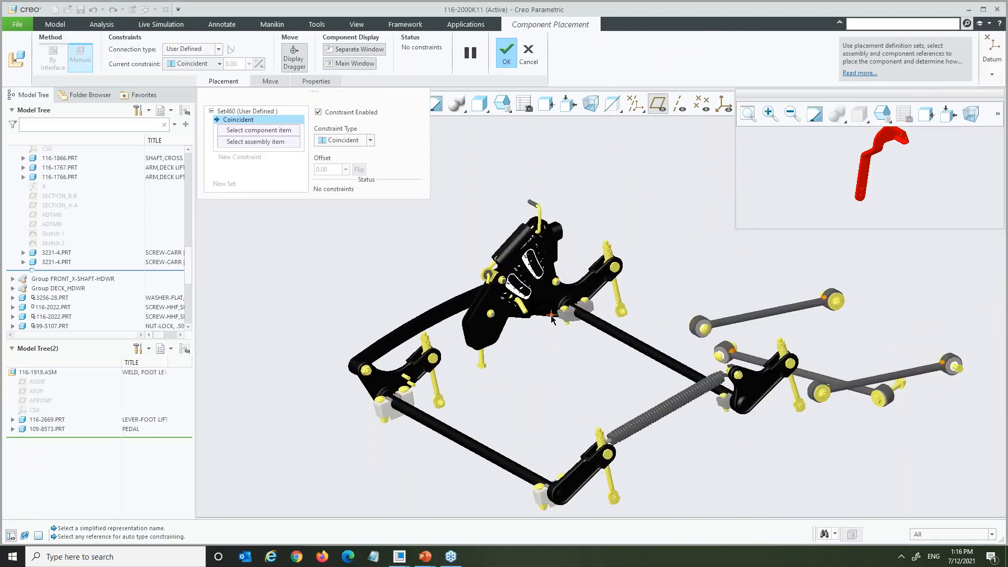
pyautogui.scroll(2, 776, 204)
pyautogui.scroll(-2, 804, 180)
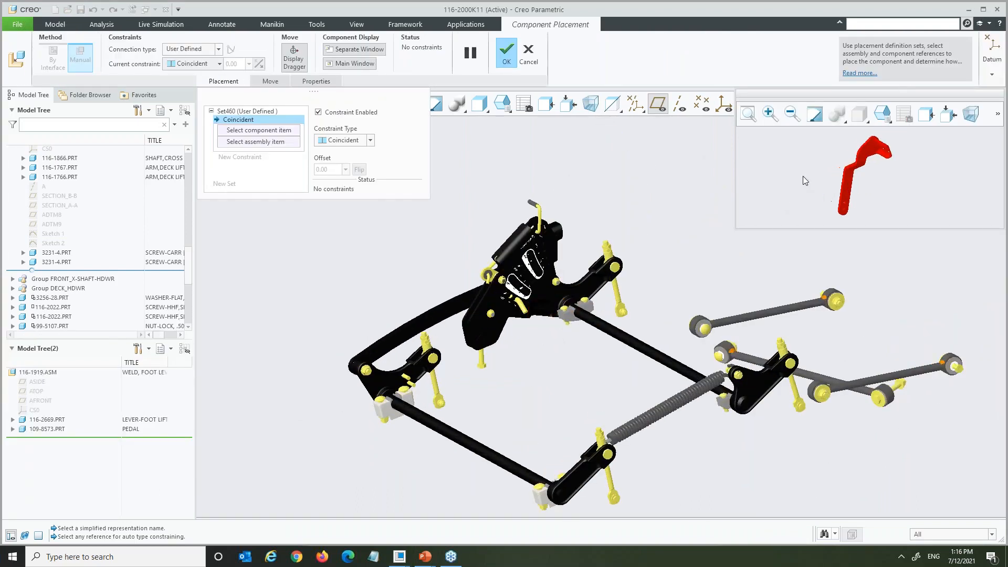
pyautogui.click(527, 56)
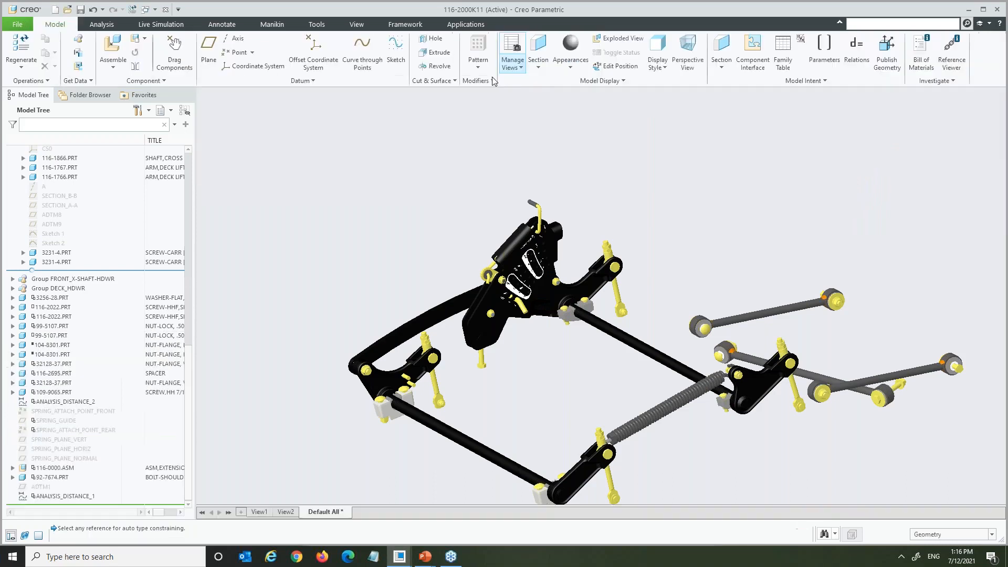
pyautogui.click(19, 25)
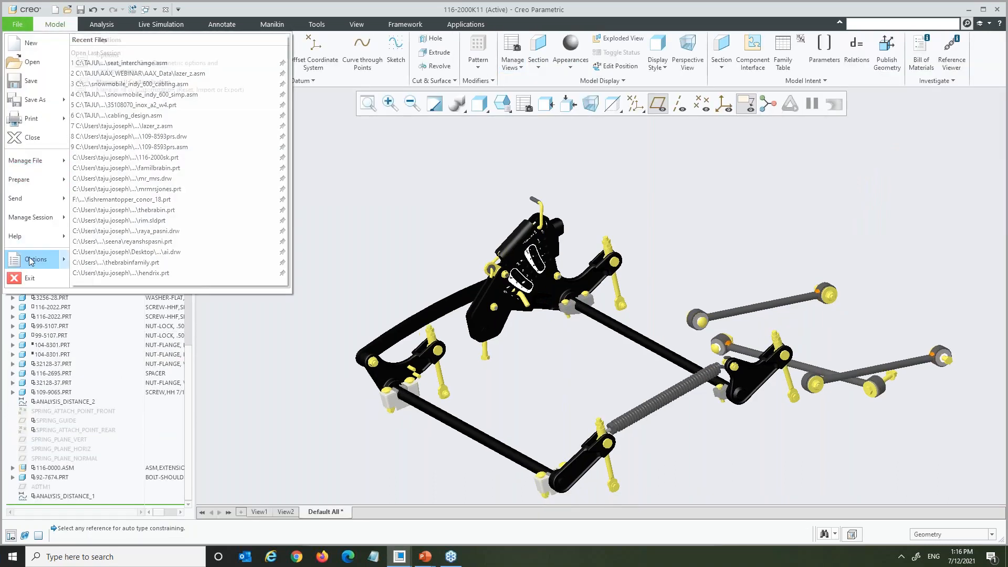
pyautogui.click(260, 348)
# Activate the sub-assembly 116-1771.ASM within the top-level assembly.
pyautogui.moveTo(187, 376); pyautogui.dragTo(187, 233)
pyautogui.scroll(-1, 187, 234)
pyautogui.scroll(-6, 409, 317)
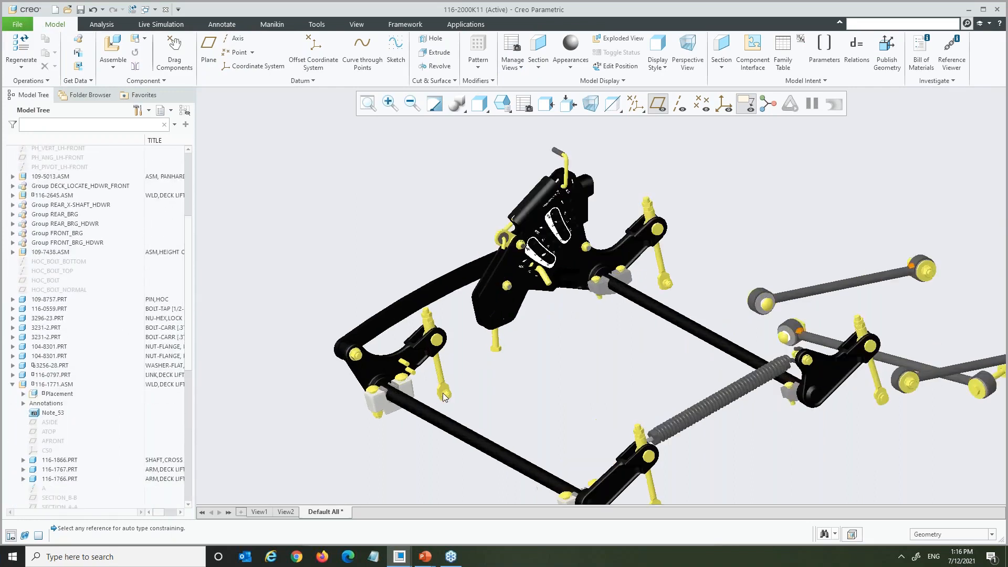
pyautogui.click(410, 313)
pyautogui.click(415, 254)
pyautogui.scroll(2, 412, 331)
pyautogui.scroll(-1, 369, 292)
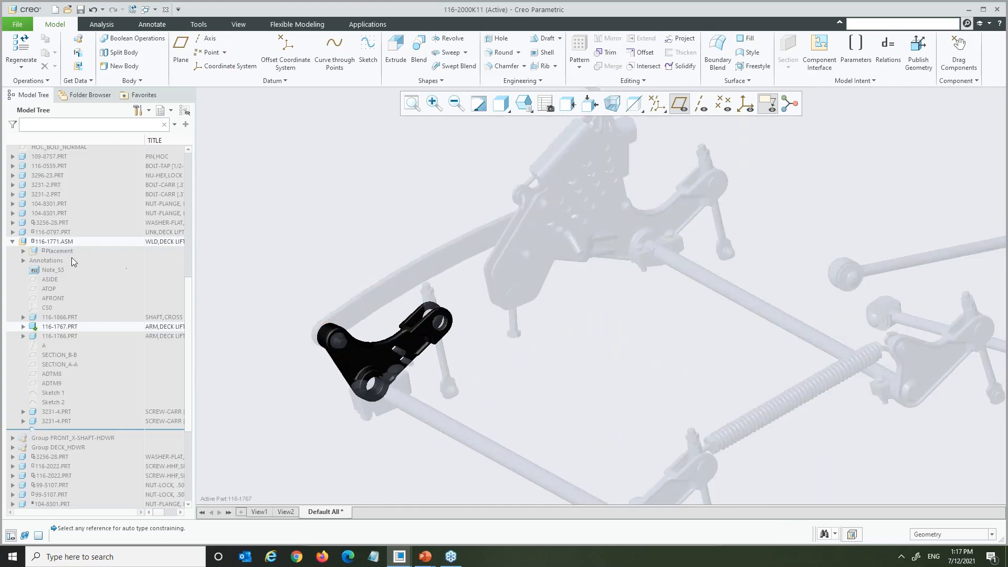
pyautogui.click(68, 241)
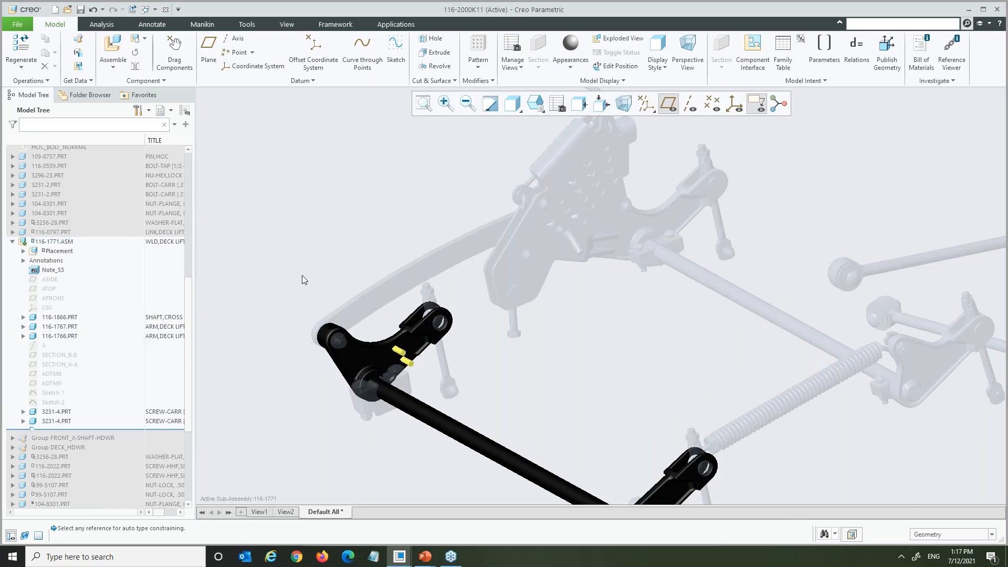
# Insert 116-1919.asm as a new component in the active sub-assembly 116-1771.
pyautogui.moveTo(310, 316); pyautogui.dragTo(325, 280, button='middle')
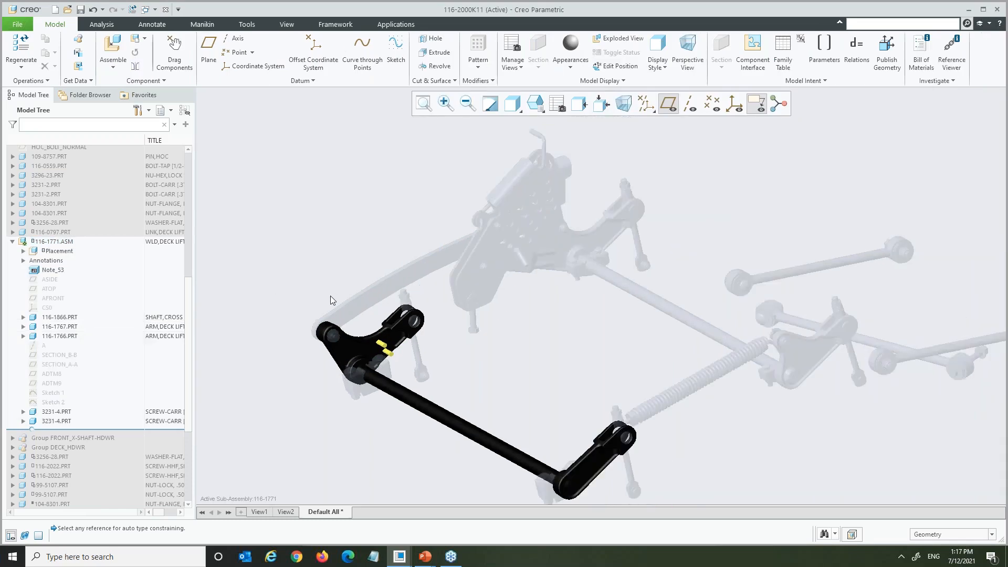
pyautogui.scroll(-2, 330, 295)
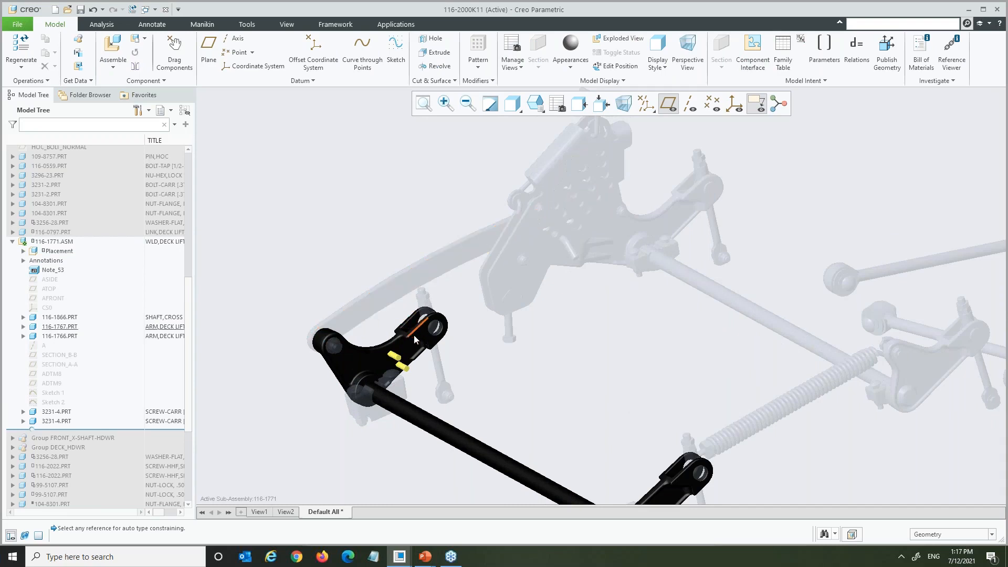
pyautogui.click(113, 49)
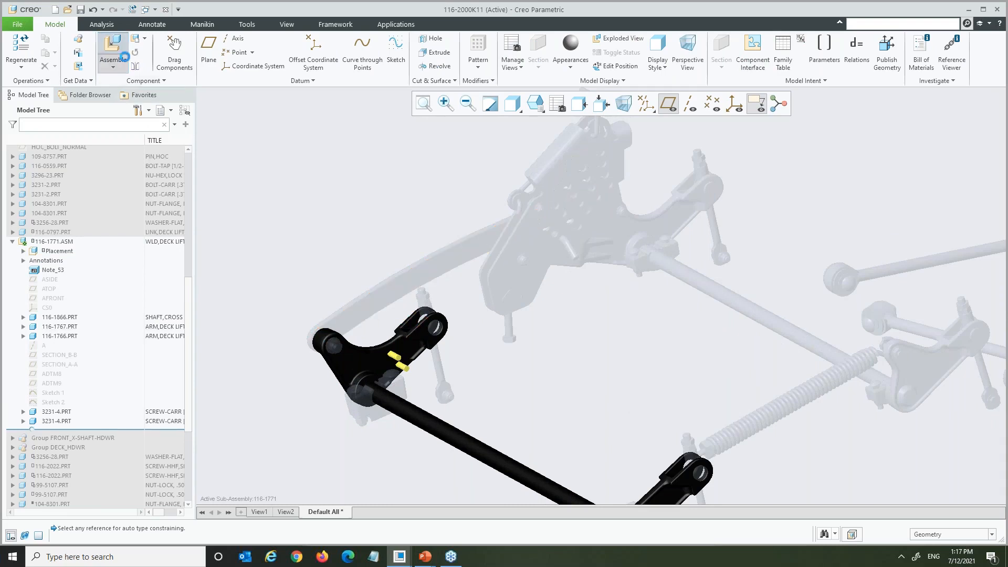
pyautogui.write('191')
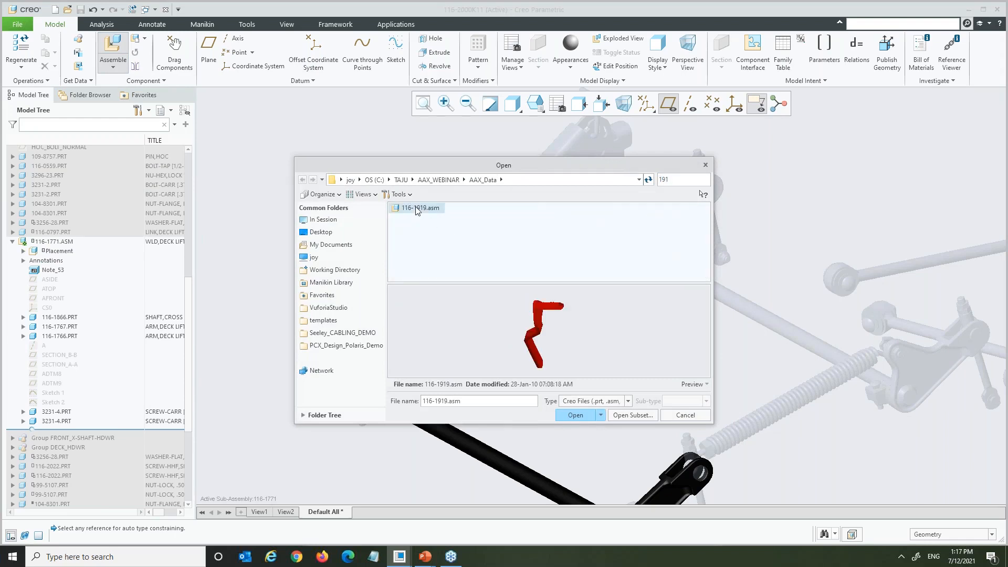
pyautogui.doubleClick(420, 209)
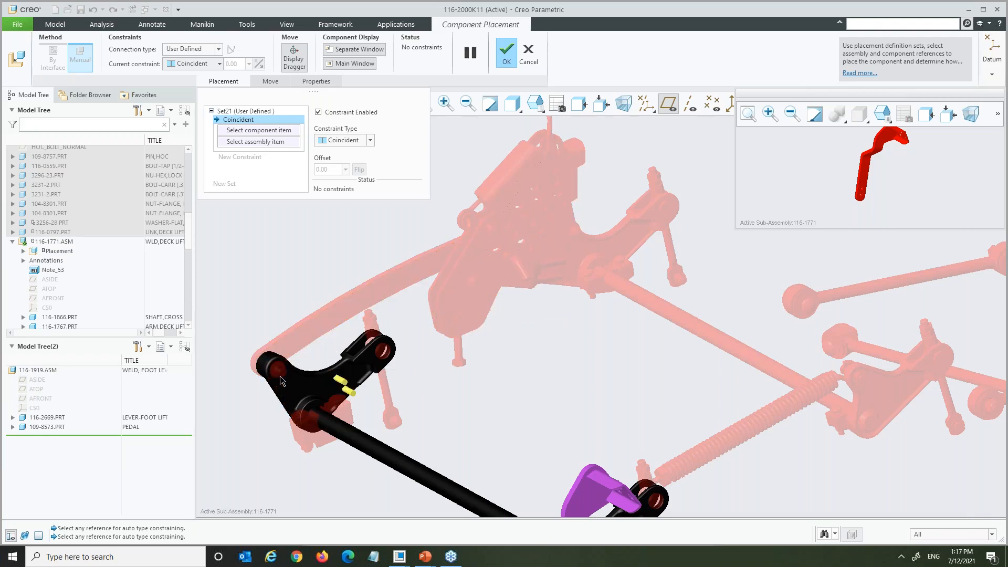
# Try to reference the restricted curved link outside the active sub-assembly for the lever's placement, and decline the reference.
pyautogui.click(313, 333)
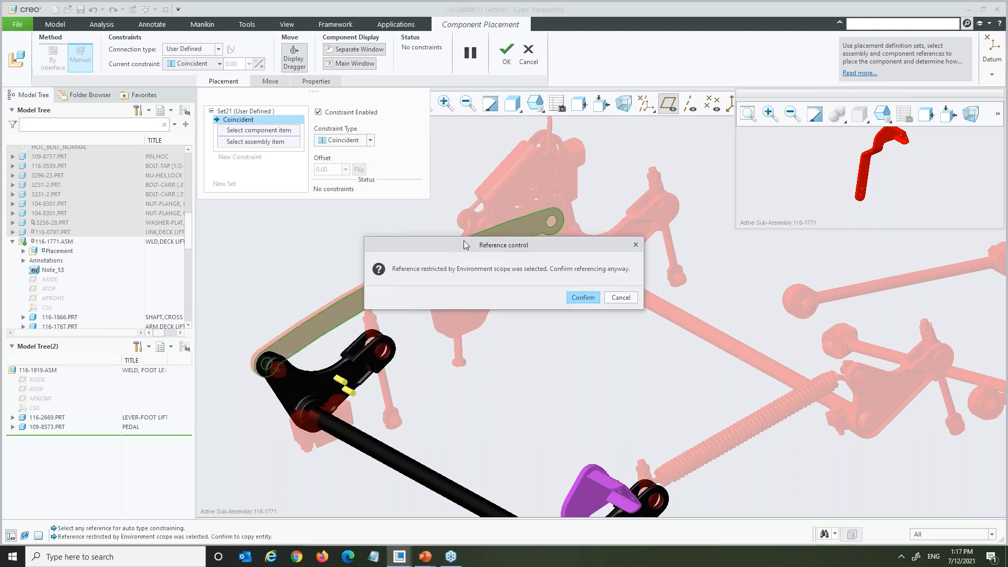
pyautogui.moveTo(443, 240); pyautogui.dragTo(442, 238)
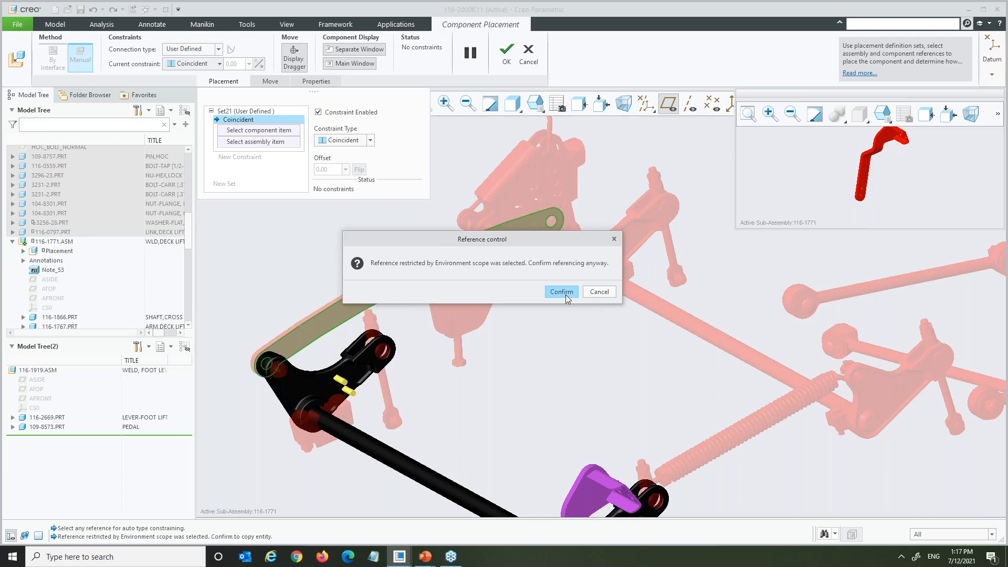
pyautogui.click(599, 291)
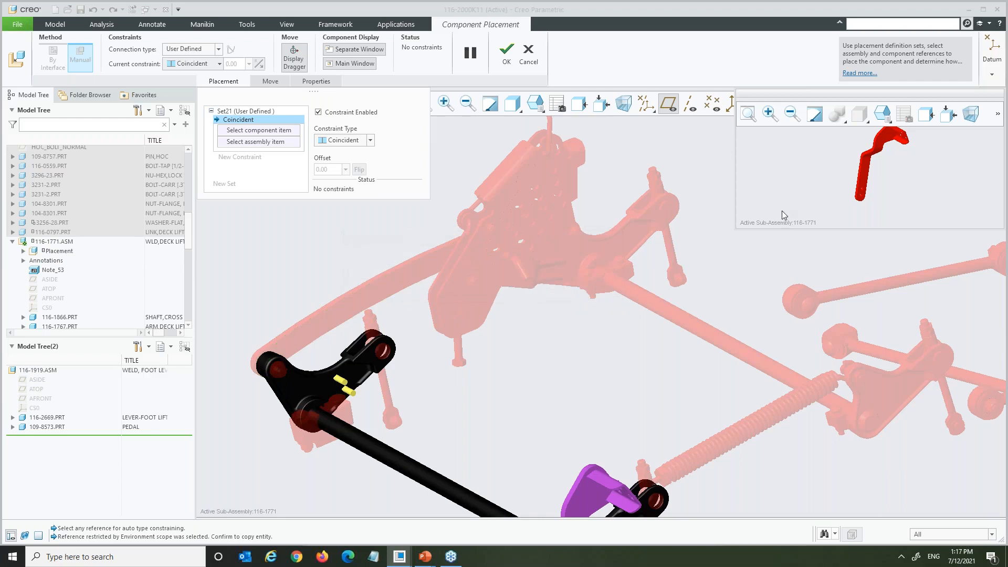
# Constrain the lower hole surface of lever 116-2669 coincident with the cylindrical surface of the 3231-4 bolt.
pyautogui.scroll(5, 862, 205)
pyautogui.click(836, 205)
pyautogui.scroll(3, 348, 392)
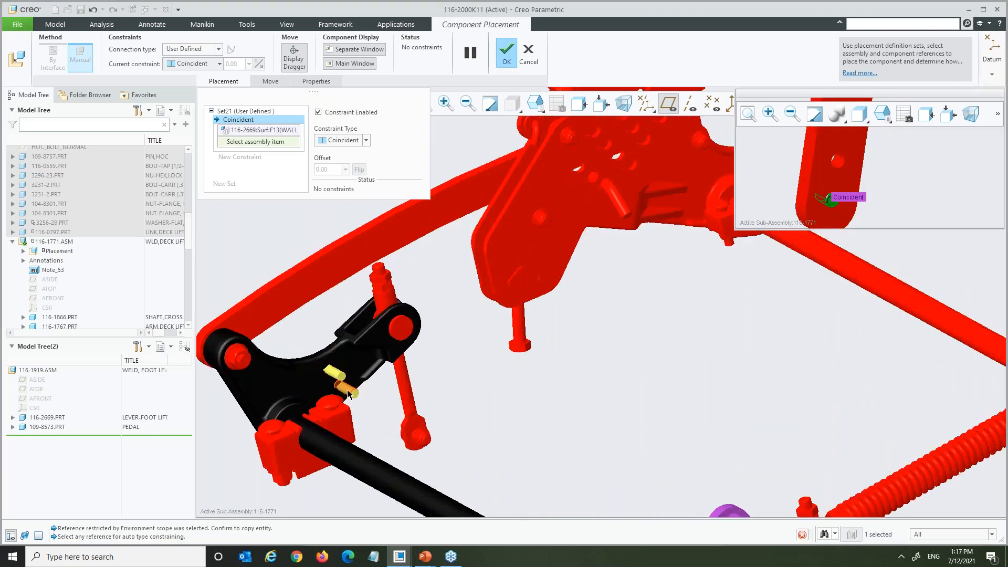
pyautogui.click(348, 393)
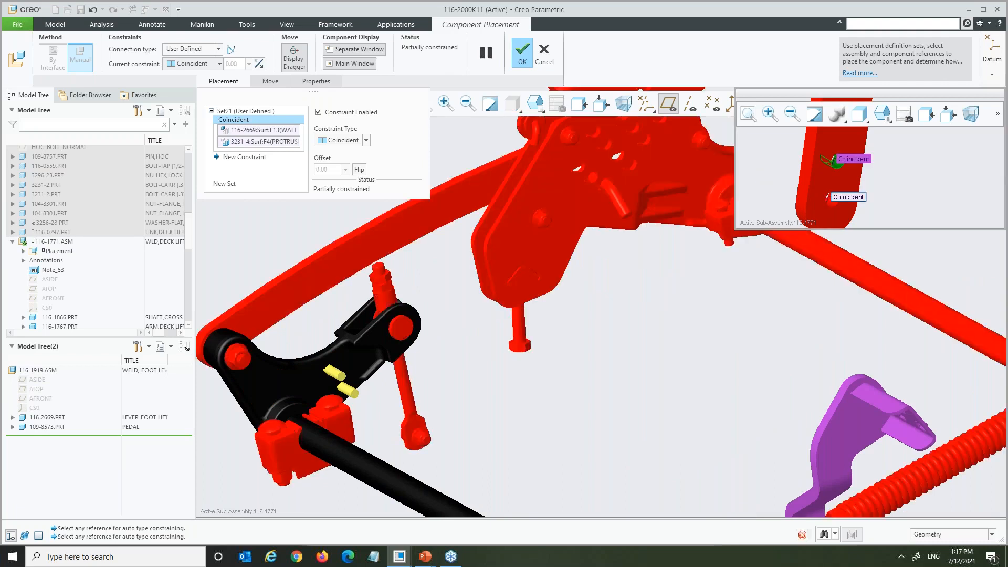
# Complete the lever's placement by orienting its upper hole to the other 3231-4 bolt and making its flat face coincident with arm 116-1767.
pyautogui.click(831, 167)
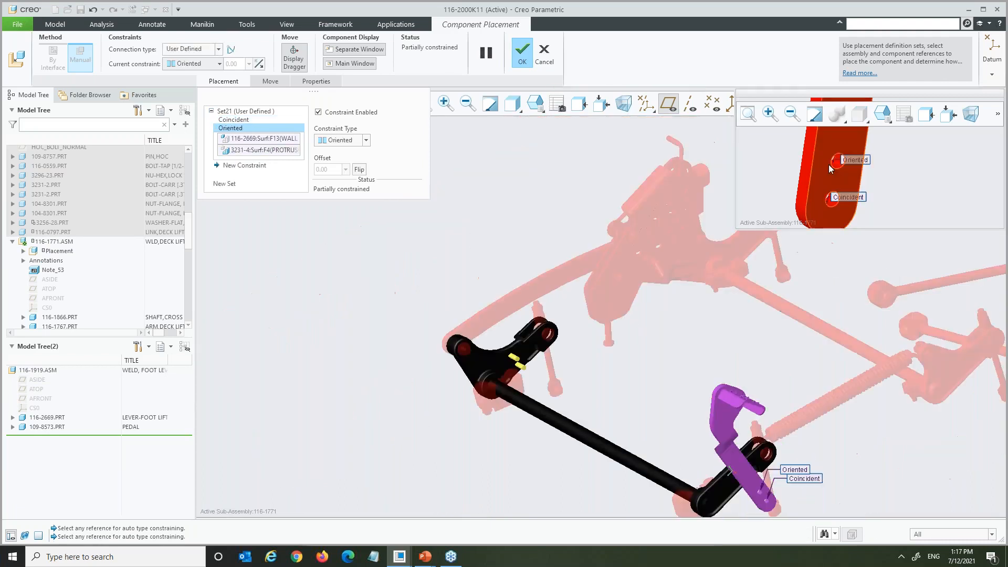
pyautogui.click(815, 156)
pyautogui.scroll(-3, 555, 346)
pyautogui.click(500, 362)
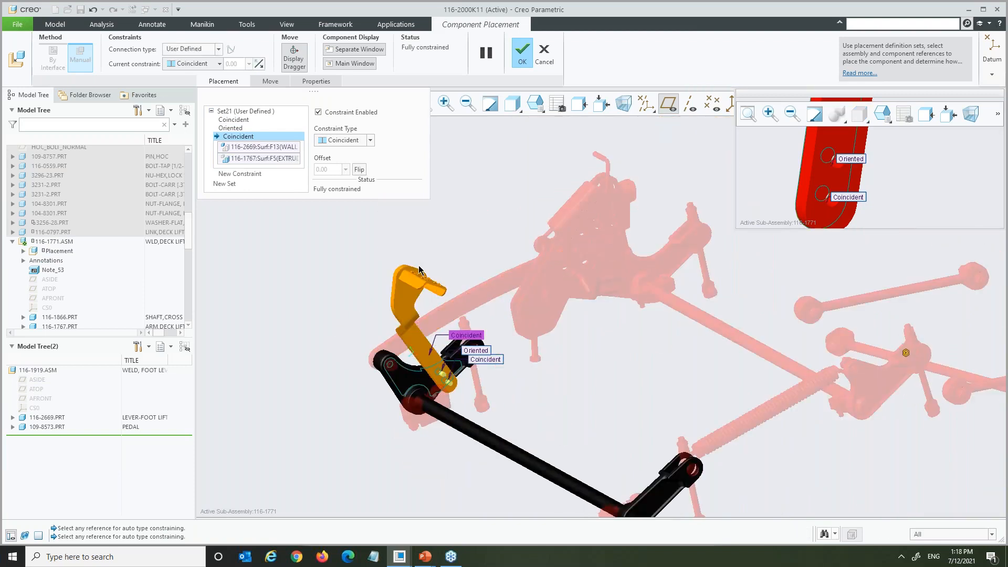
pyautogui.scroll(2, 452, 264)
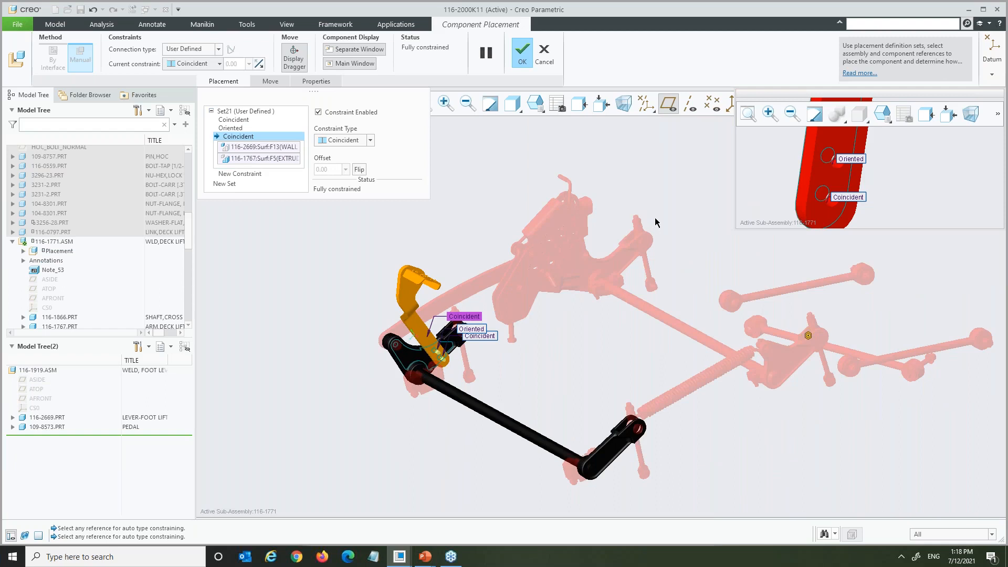
pyautogui.scroll(-1, 647, 224)
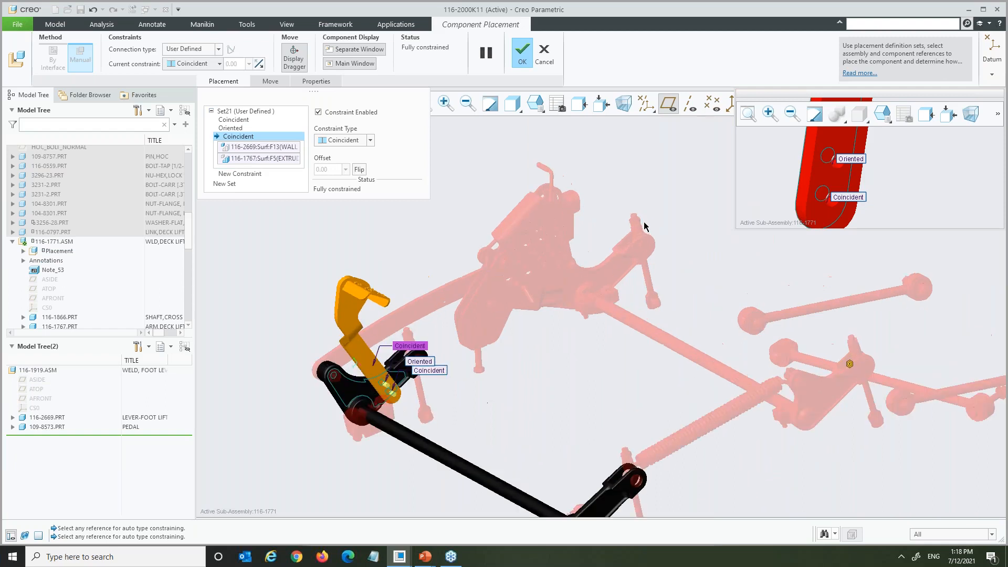
pyautogui.click(525, 54)
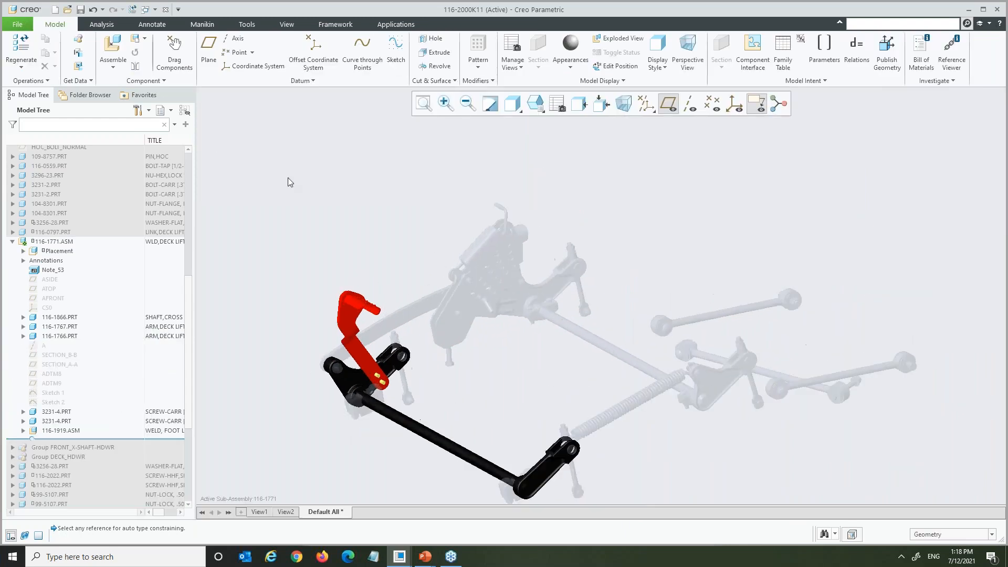
# Swing the placed foot lever with Drag Components to check the motion of sub-assembly 116-1771.
pyautogui.click(479, 247)
pyautogui.click(354, 307)
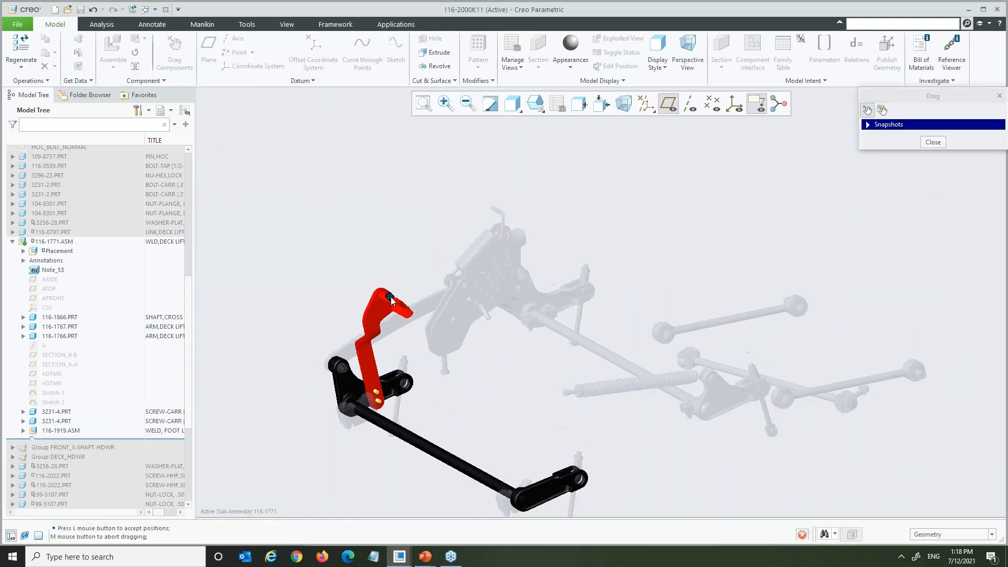